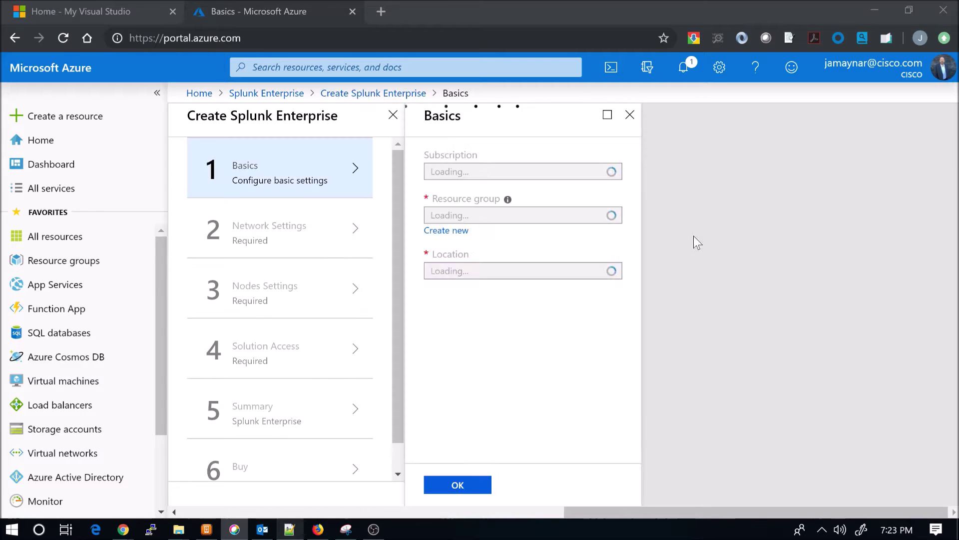
Step: Set the VM user name to FE80-Splunk in the basic settings
{"action": "left_click", "coordinate": [456, 176]}
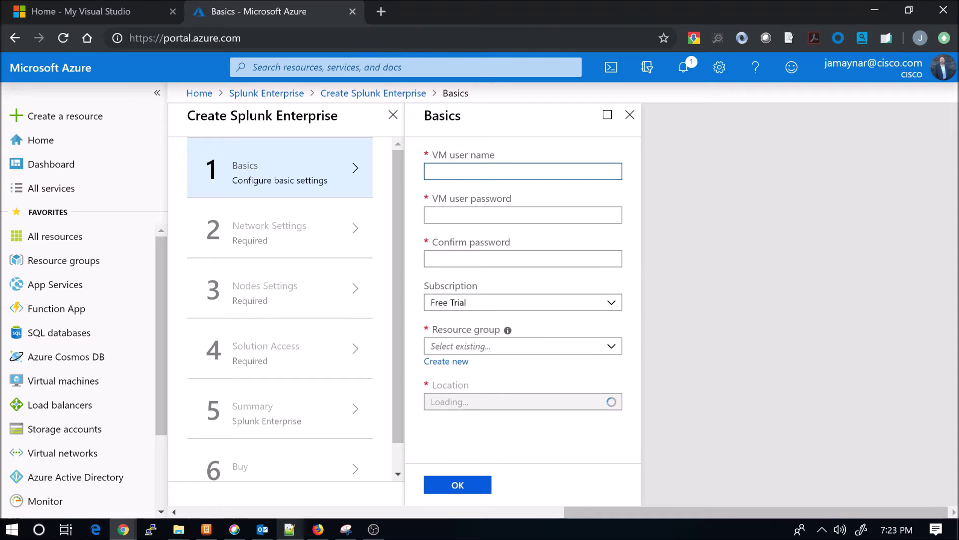
{"action": "type", "text": "Fe"}
{"action": "type", "text": "E"}
{"action": "type", "text": "80"}
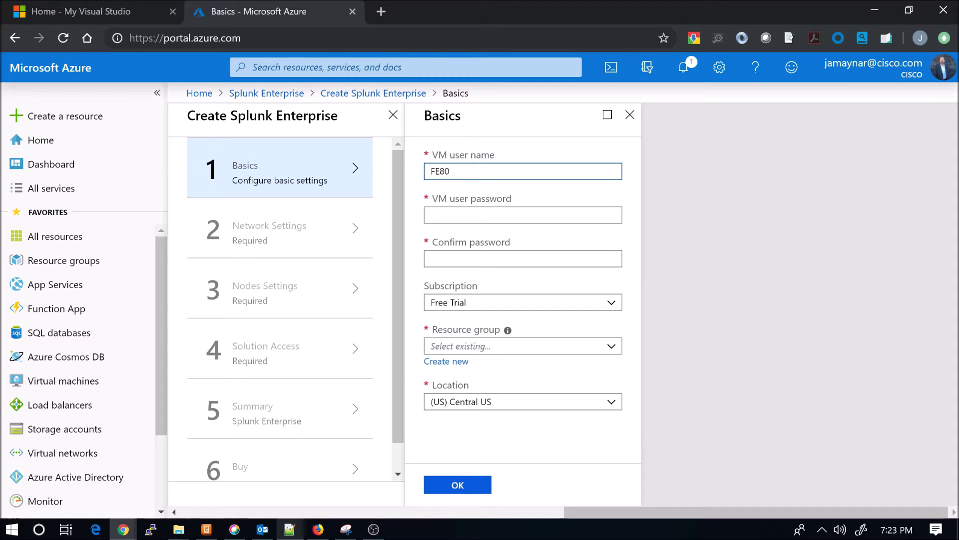
{"action": "type", "text": "-Splunk"}
Step: Enter the VM user password and repeat it in the confirmation field
{"action": "left_click", "coordinate": [522, 215]}
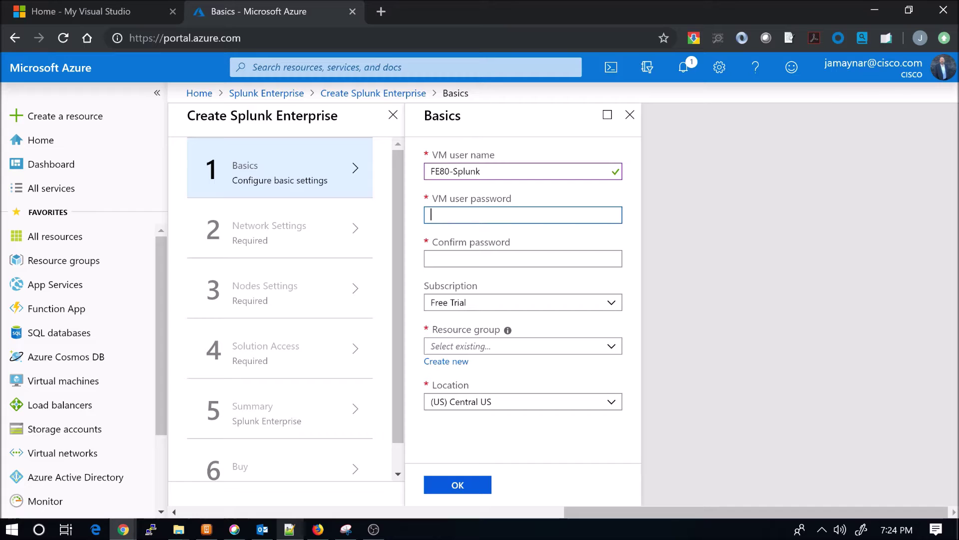
{"action": "type", "text": "*********"}
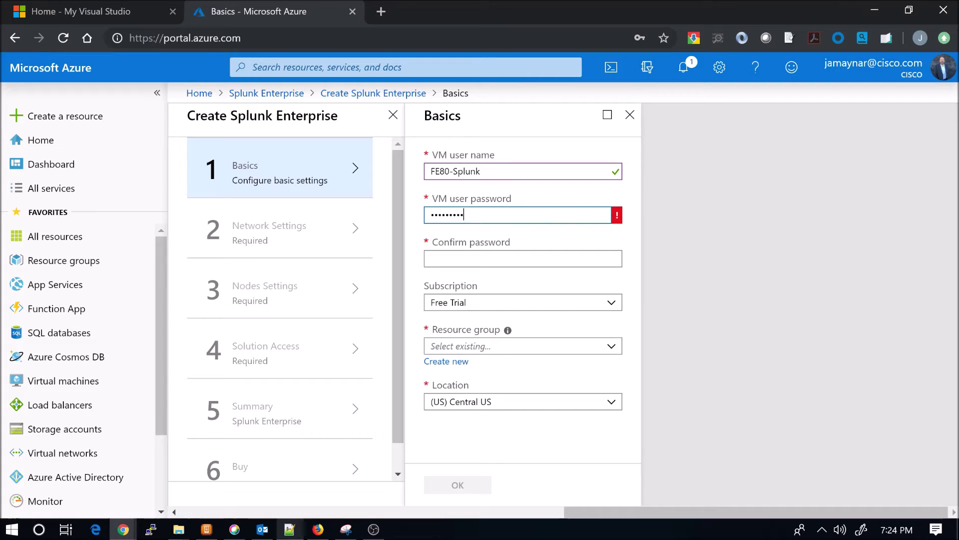
{"action": "type", "text": "****"}
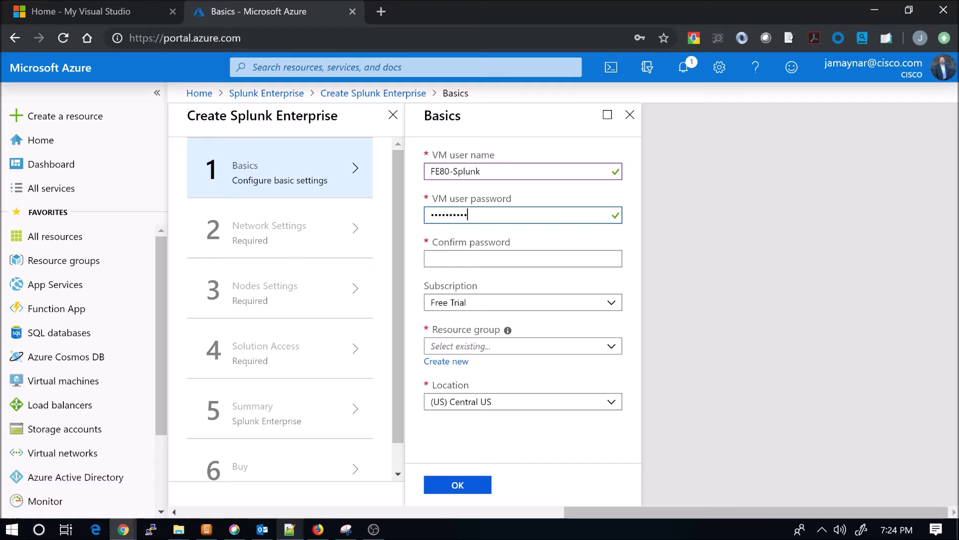
{"action": "left_click", "coordinate": [523, 258]}
{"action": "type", "text": "***"}
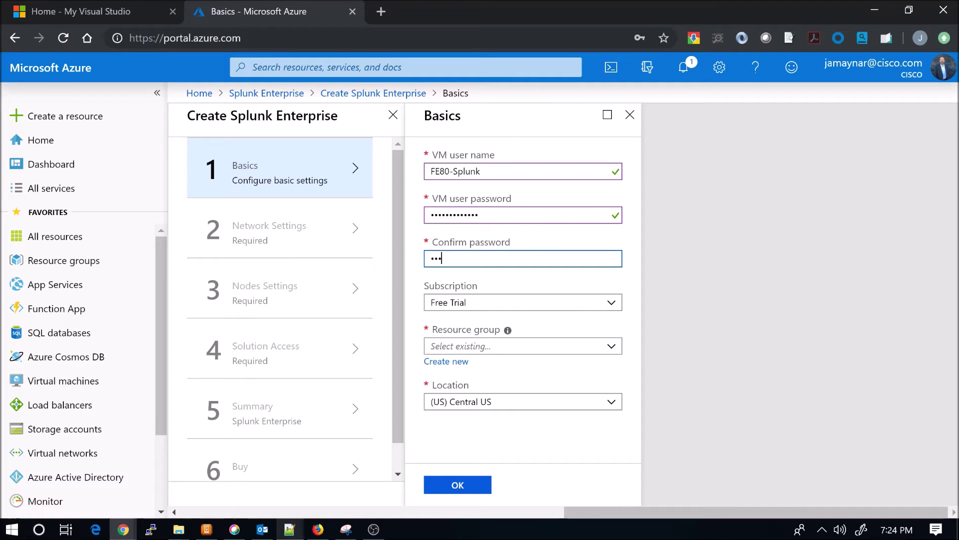
{"action": "type", "text": "******"}
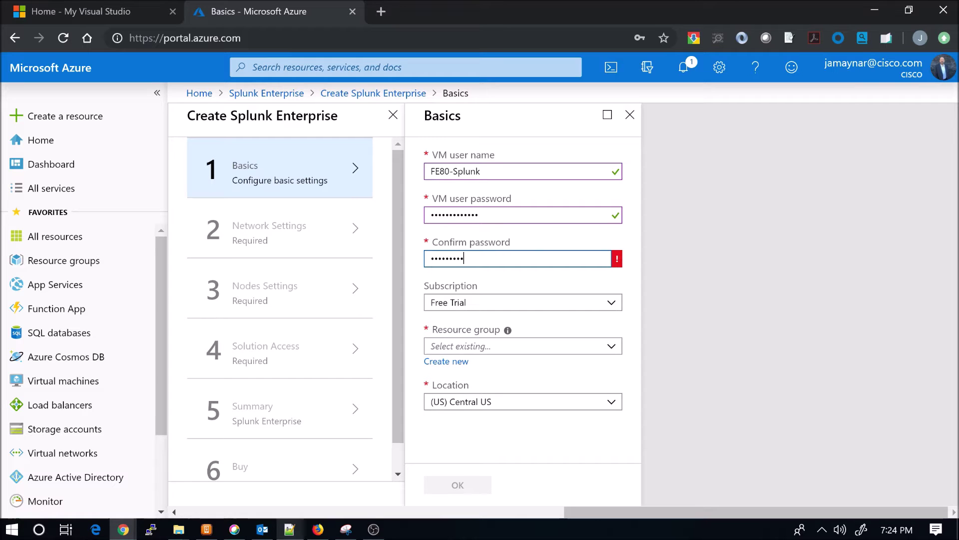
{"action": "type", "text": "****"}
Step: Choose FreeTrialRG as the resource group and submit the basic settings
{"action": "left_click", "coordinate": [489, 346]}
{"action": "type", "text": "FreeTrialRG"}
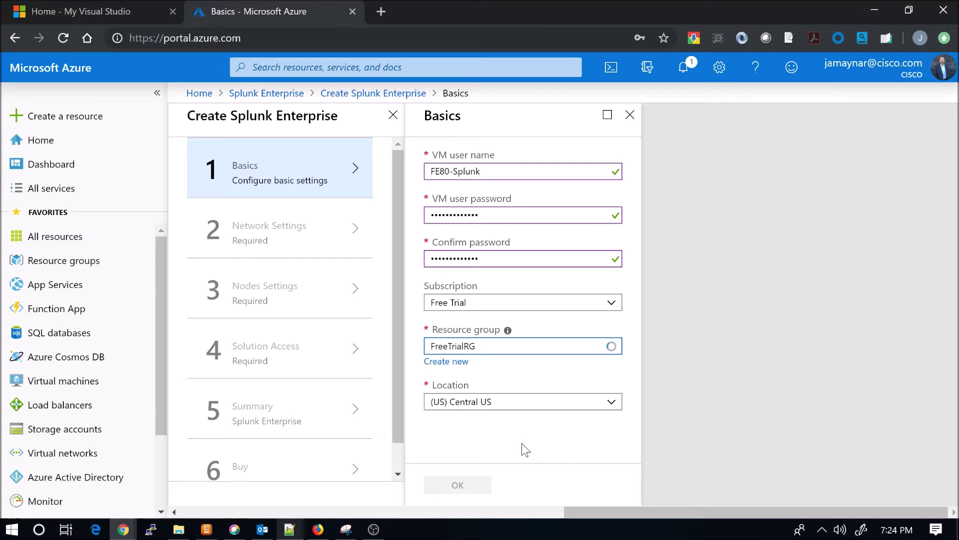
{"action": "left_click", "coordinate": [458, 484]}
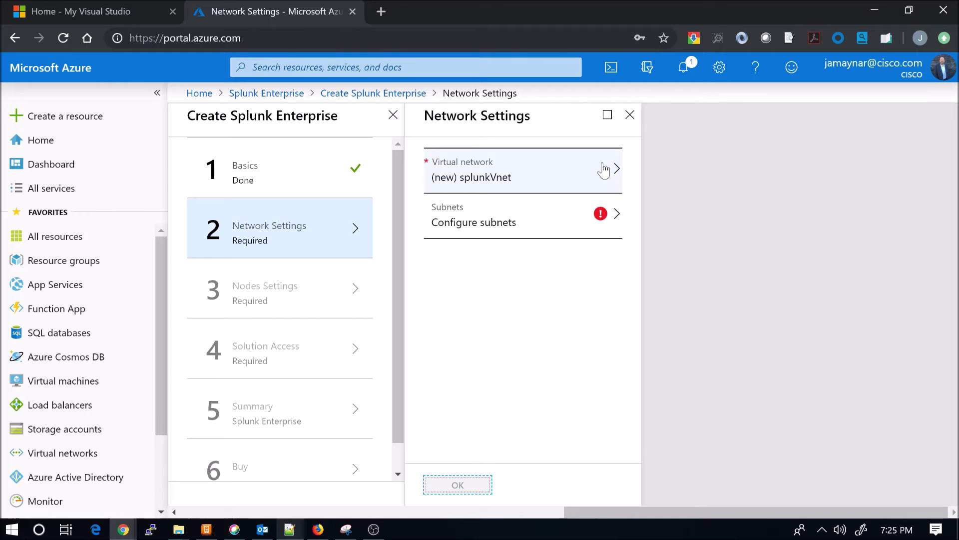
Step: Accept the default search head and index subnets for splunkVnet and submit the network settings
{"action": "left_click", "coordinate": [614, 211]}
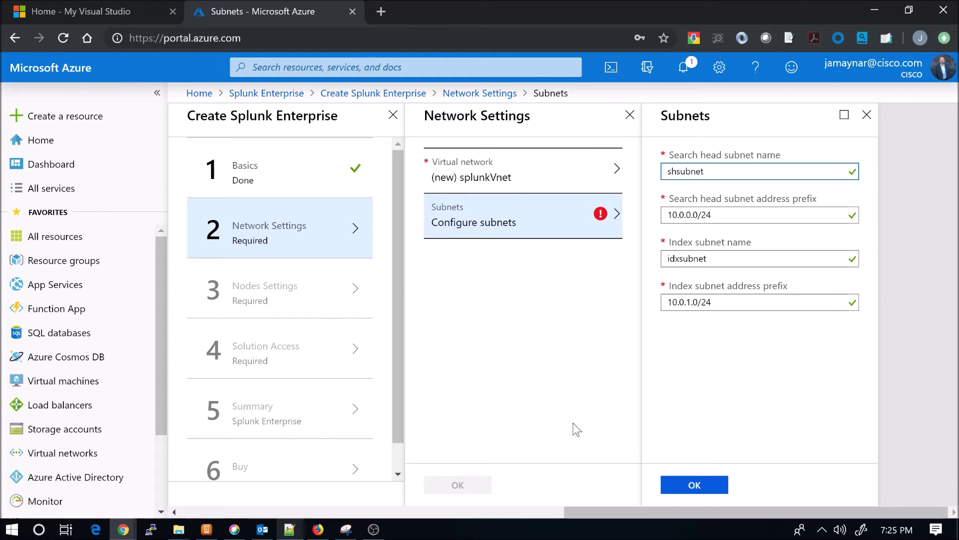
{"action": "left_click", "coordinate": [694, 484]}
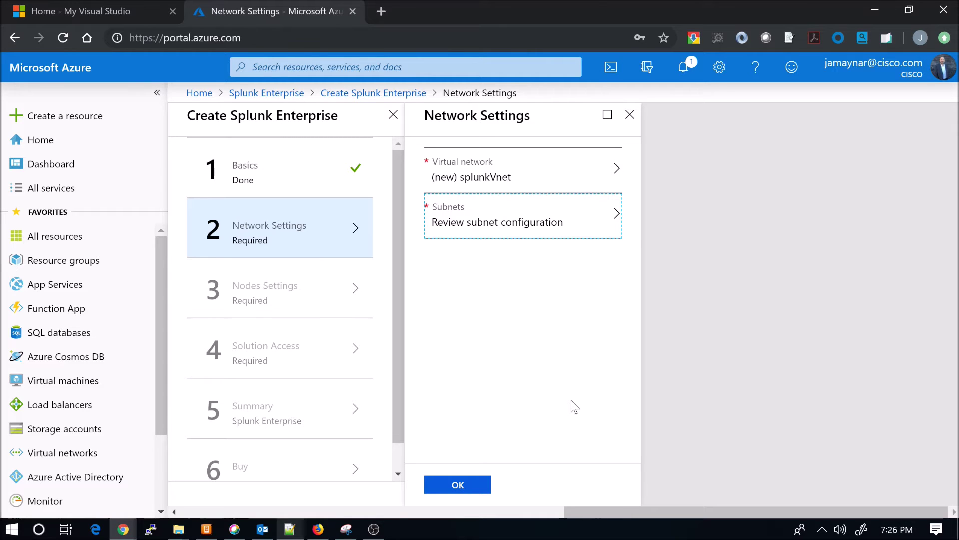
{"action": "left_click", "coordinate": [469, 479]}
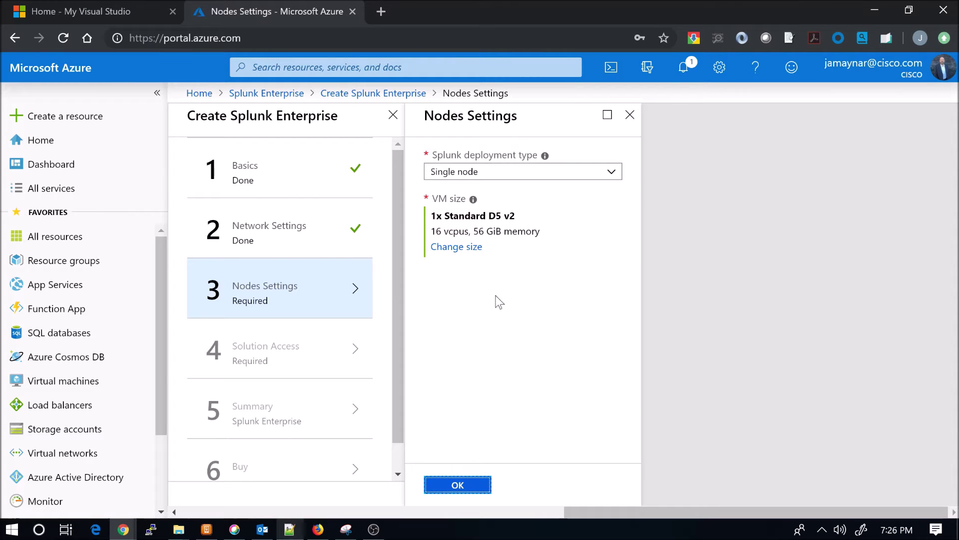
Step: Keep the Single node deployment type with its default VM size and submit the nodes settings
{"action": "left_click", "coordinate": [614, 176]}
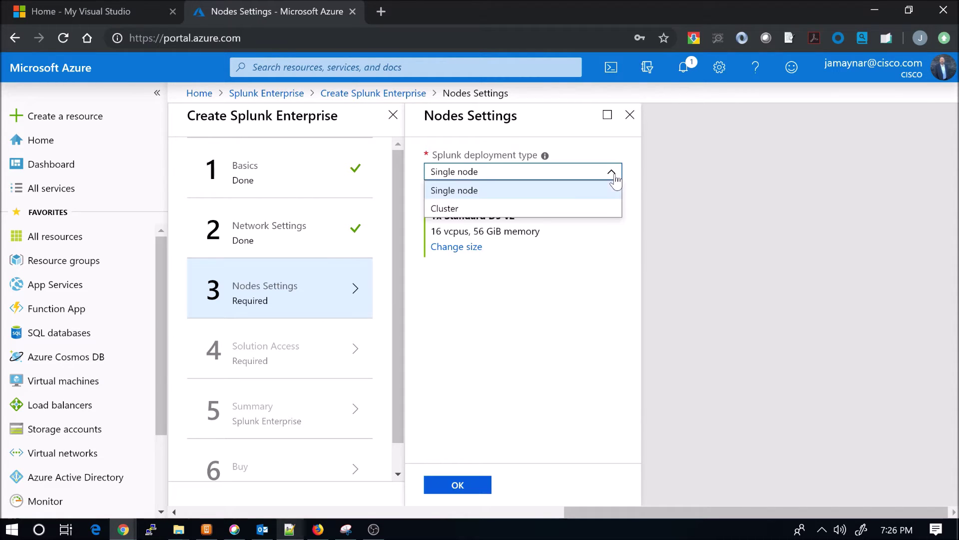
{"action": "left_click", "coordinate": [614, 175]}
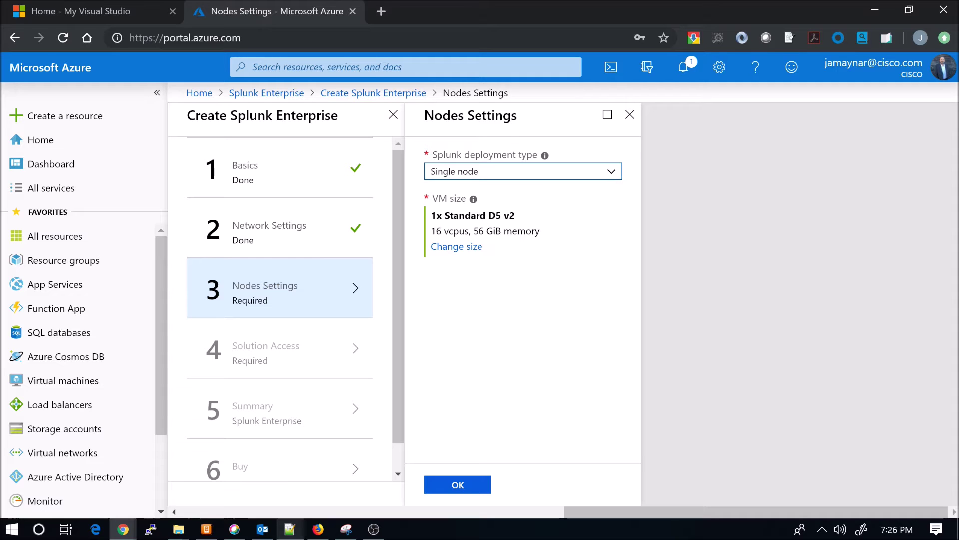
{"action": "left_click", "coordinate": [456, 484]}
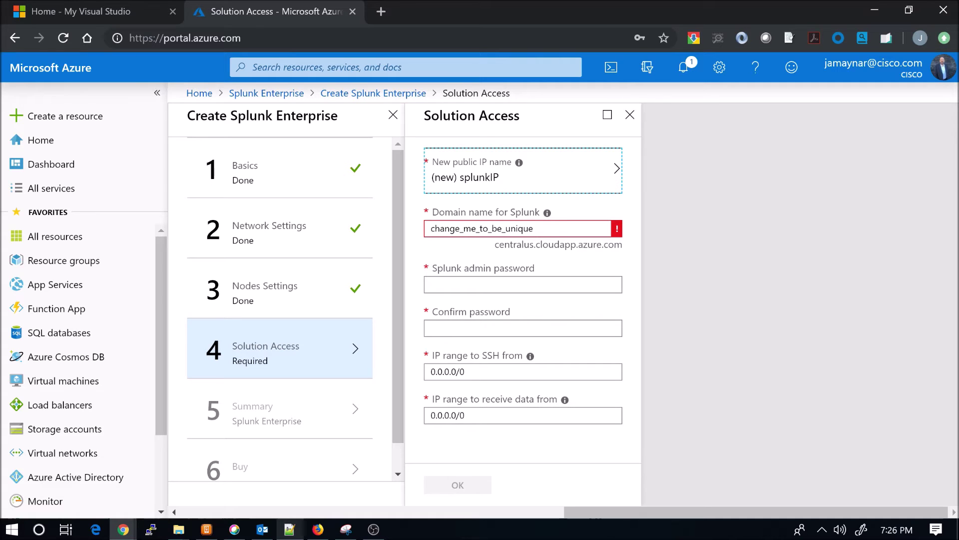
Step: Replace the placeholder domain name for Splunk with fe80splunk
{"action": "left_click_drag", "start_coordinate": [534, 228], "coordinate": [430, 228]}
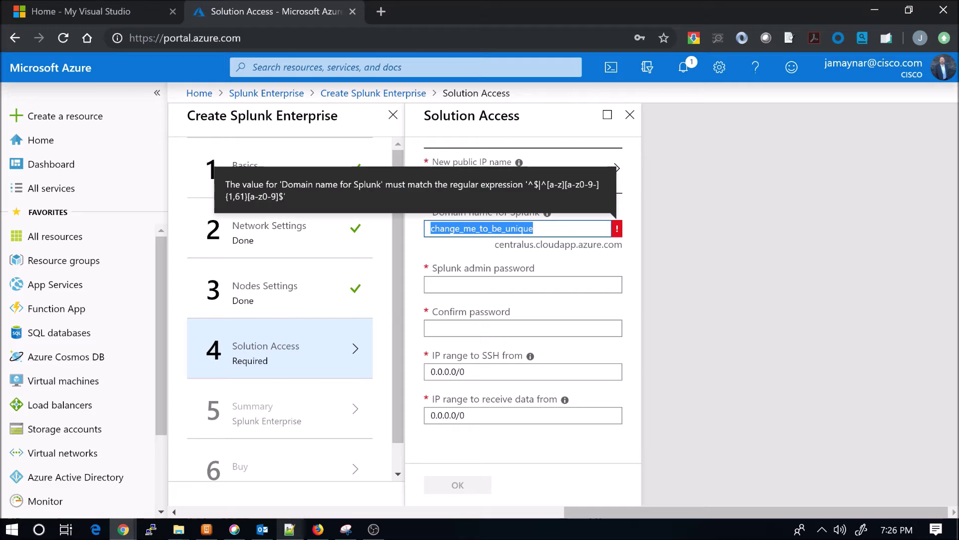
{"action": "type", "text": "fe80"}
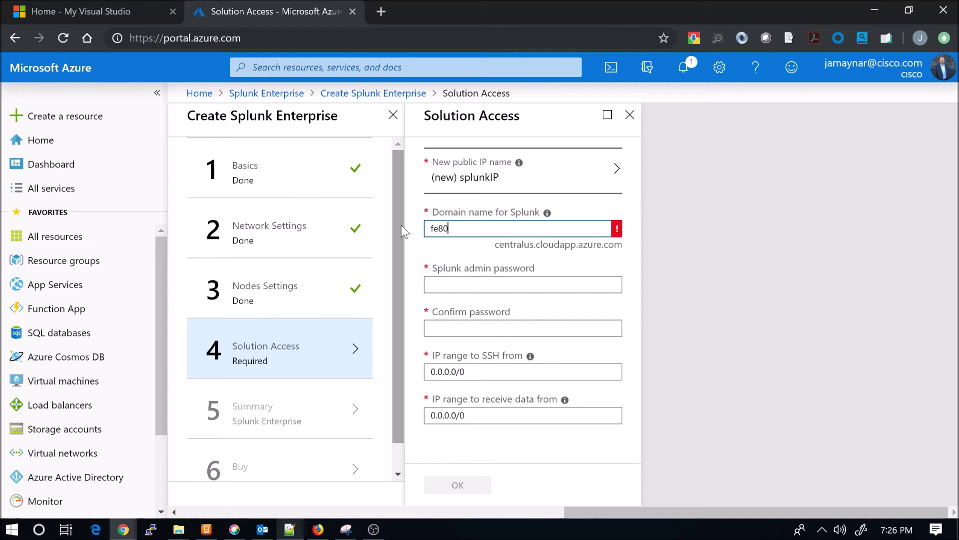
{"action": "type", "text": "splunk"}
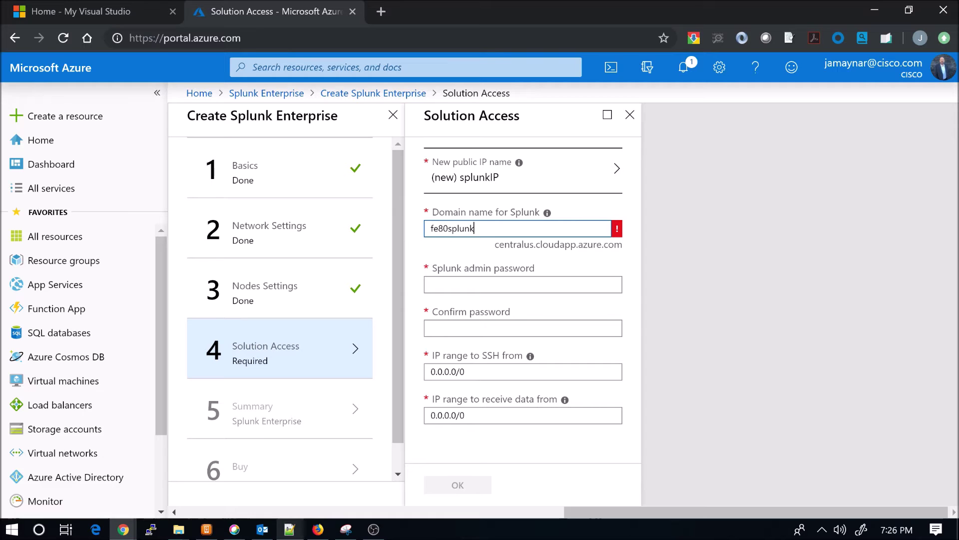
Step: Enter and confirm the Splunk admin password, and submit the solution access settings with the default IP ranges
{"action": "left_click", "coordinate": [523, 284]}
{"action": "type", "text": "•••••••••"}
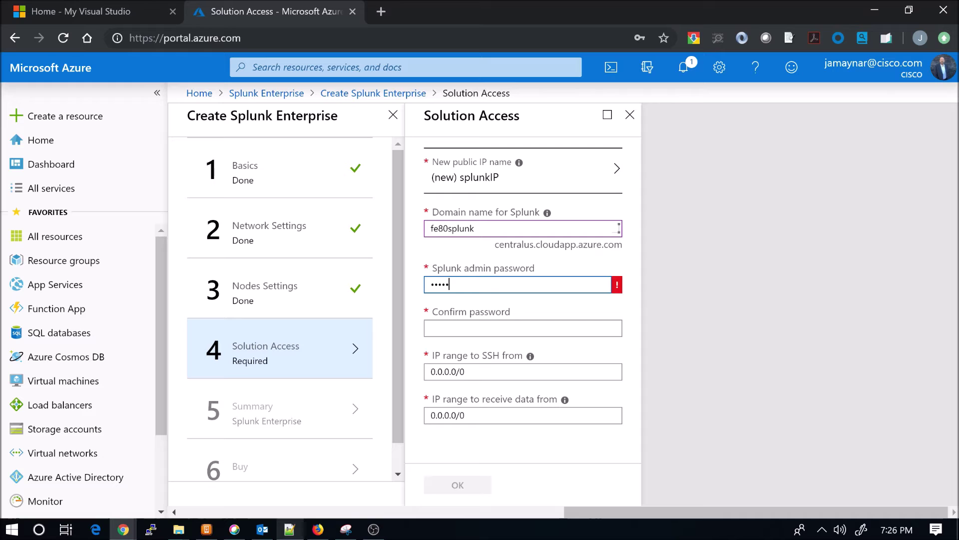
{"action": "type", "text": "••••"}
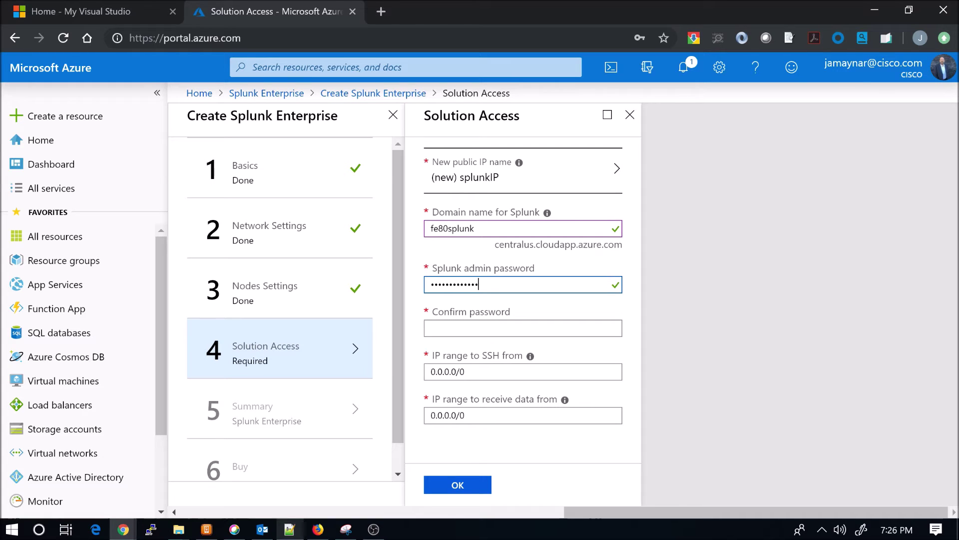
{"action": "left_click", "coordinate": [431, 328]}
{"action": "type", "text": "••••••"}
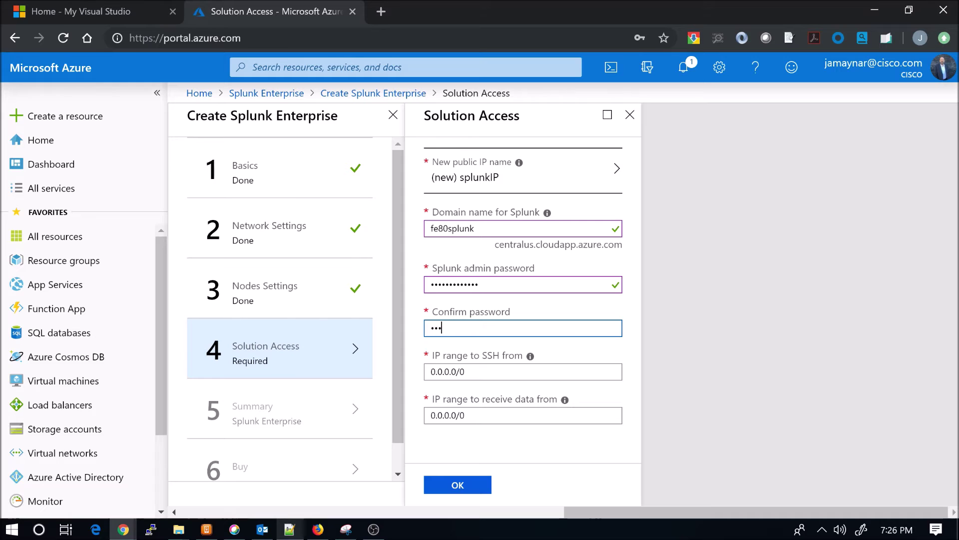
{"action": "type", "text": "••••••"}
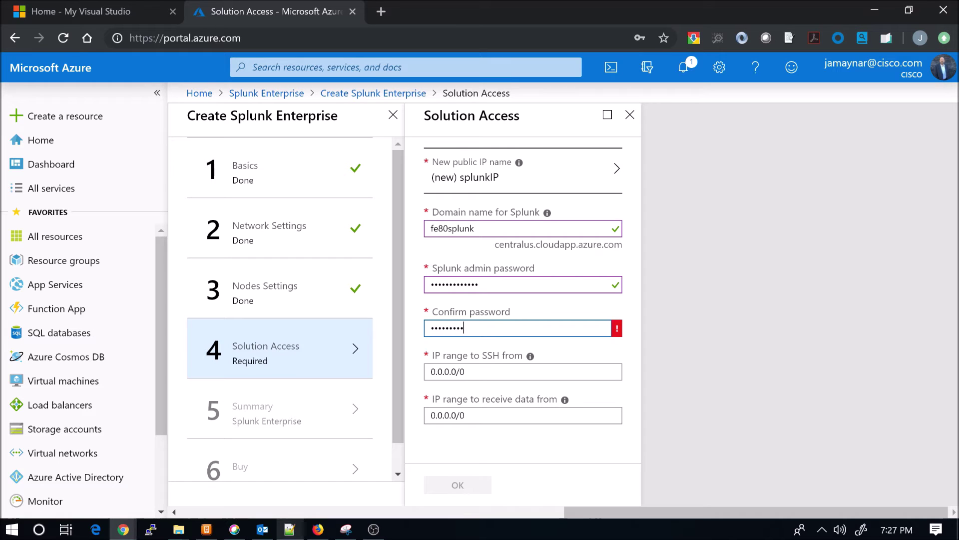
{"action": "type", "text": "•"}
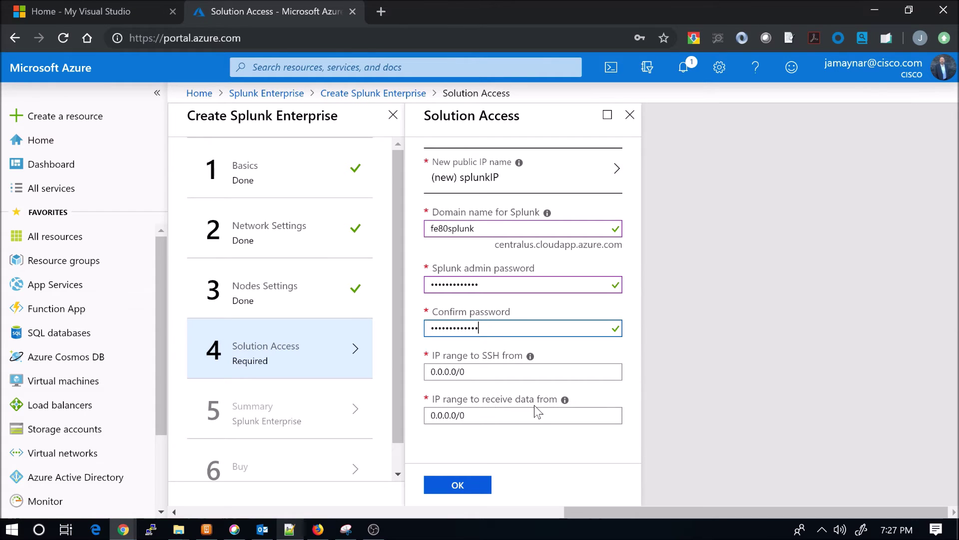
{"action": "left_click", "coordinate": [457, 486]}
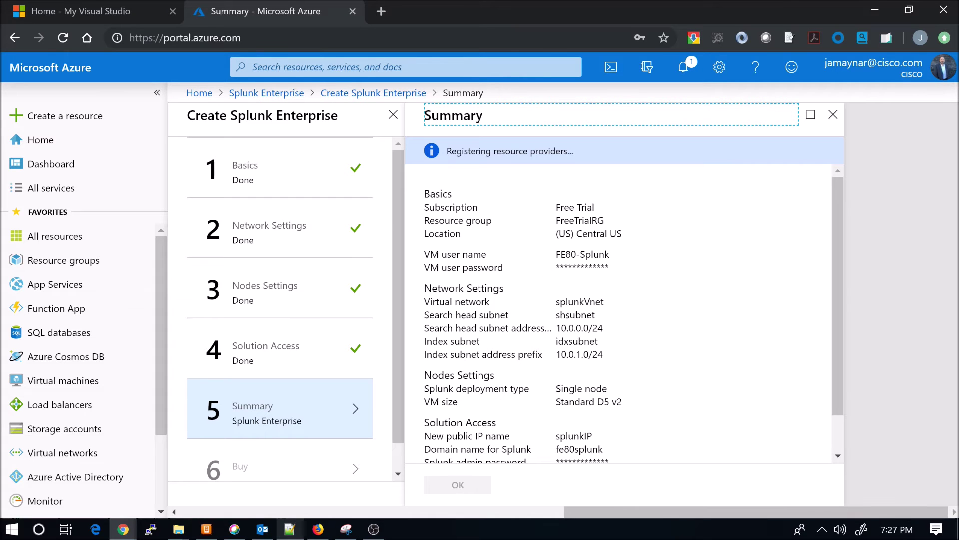
Step: Open a quota increase request from the deployment summary and choose the issue type Service and subscription limits (quotas)
{"action": "scroll", "coordinate": [594, 287], "scroll_direction": "down", "scroll_amount": 2}
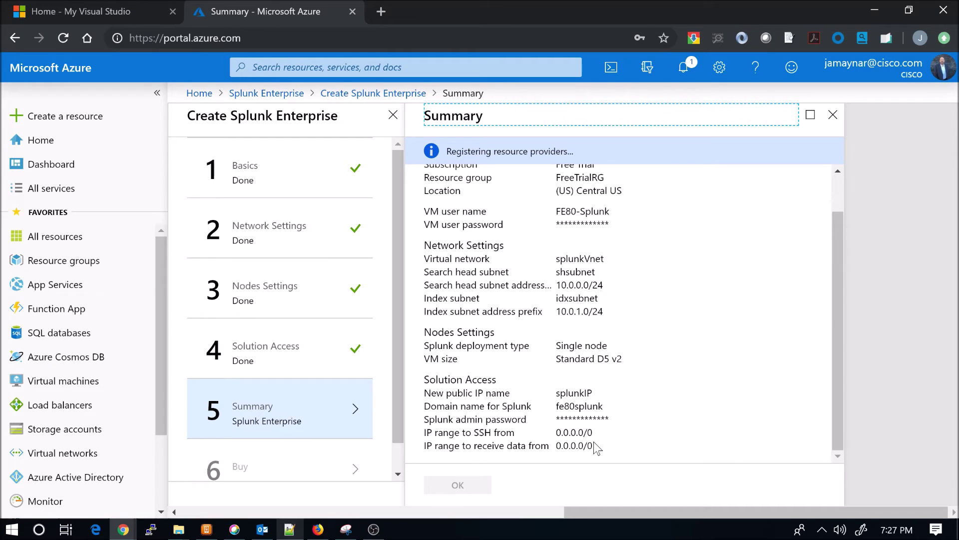
{"action": "scroll", "coordinate": [595, 447], "scroll_direction": "up", "scroll_amount": 2}
{"action": "scroll", "coordinate": [595, 447], "scroll_direction": "down", "scroll_amount": 2}
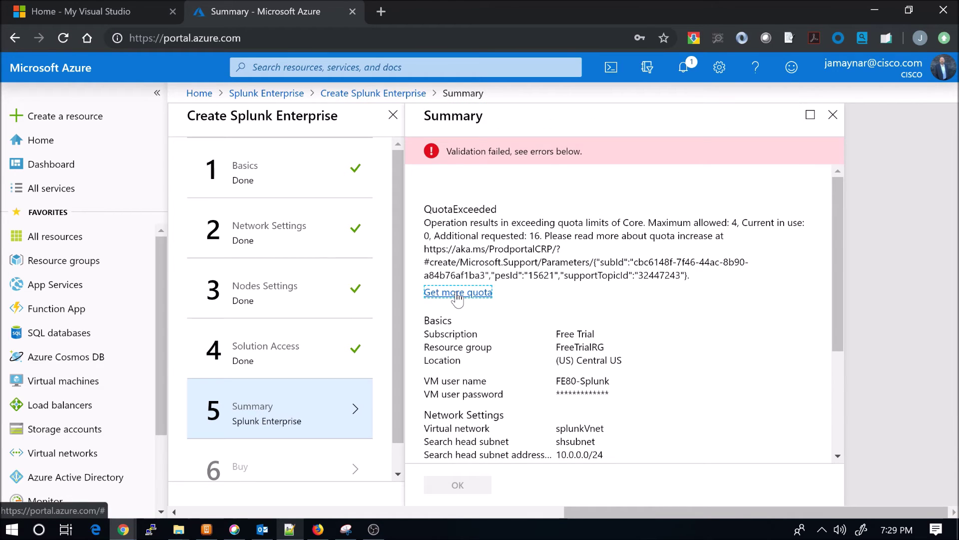
{"action": "left_click", "coordinate": [458, 295]}
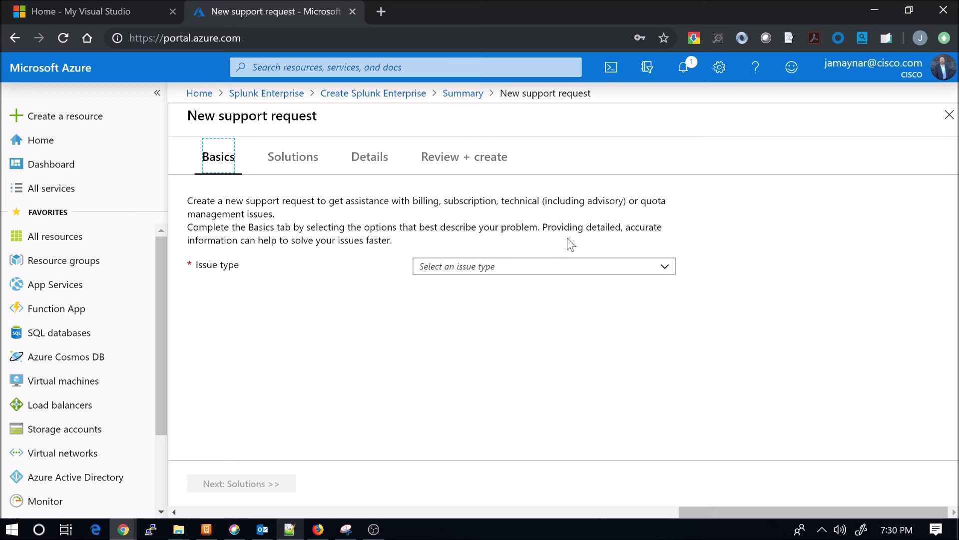
{"action": "left_click", "coordinate": [600, 268]}
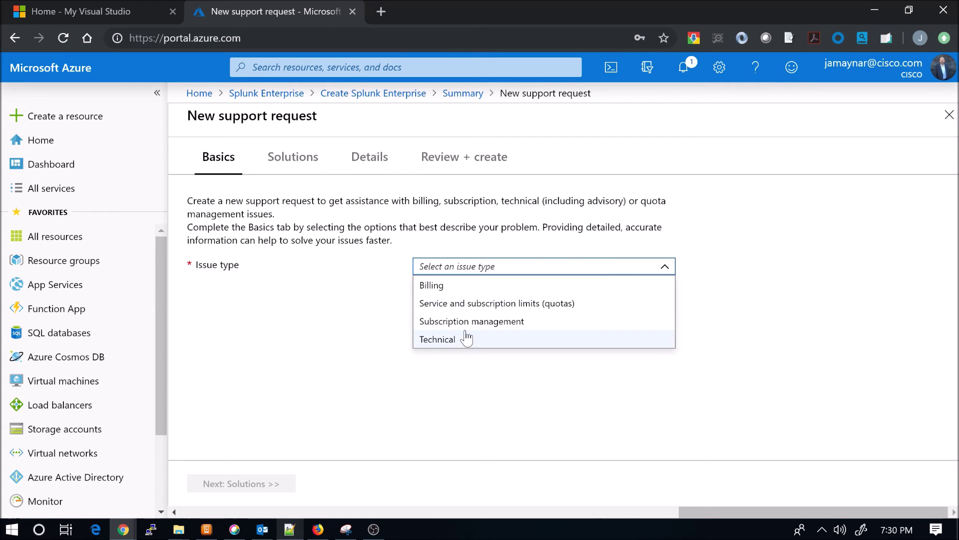
{"action": "left_click", "coordinate": [460, 306]}
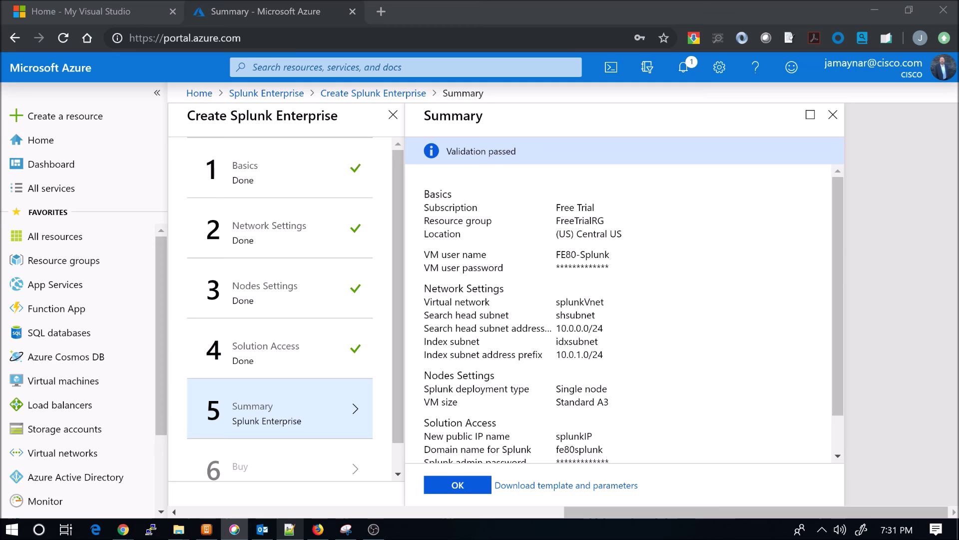
Step: Accept the deployment summary, give Microsoft permission to share contact information, and create the Splunk Enterprise deployment
{"action": "key", "text": "Return"}
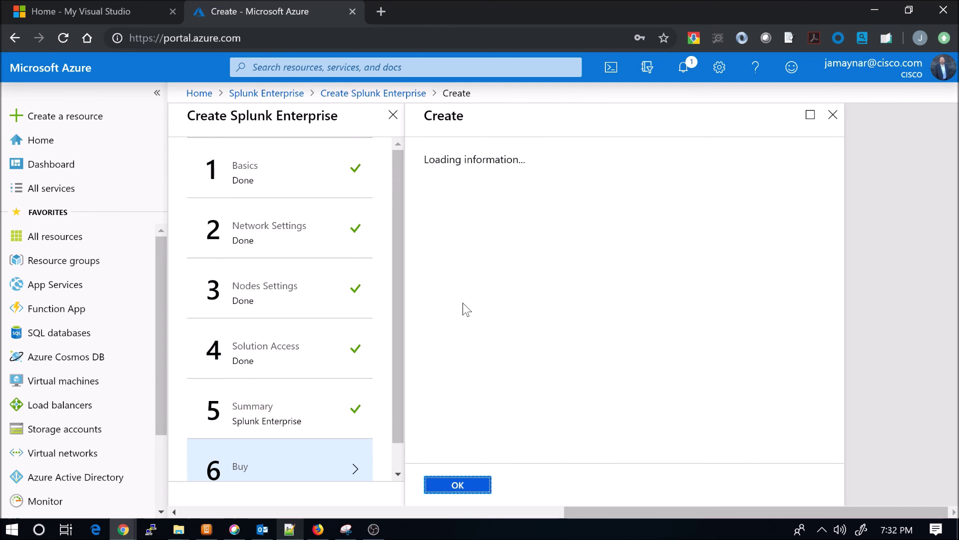
{"action": "scroll", "coordinate": [625, 299], "scroll_direction": "down", "scroll_amount": 5}
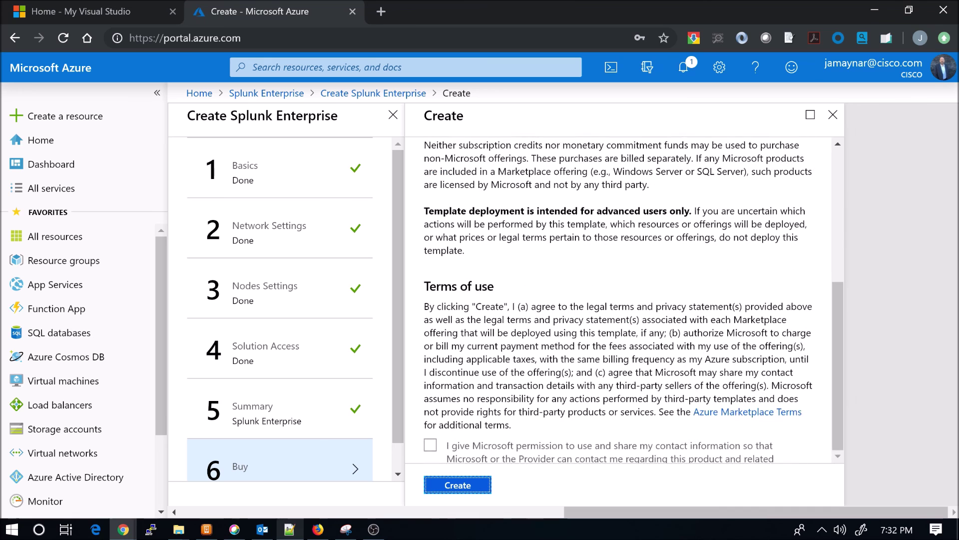
{"action": "left_click", "coordinate": [430, 445]}
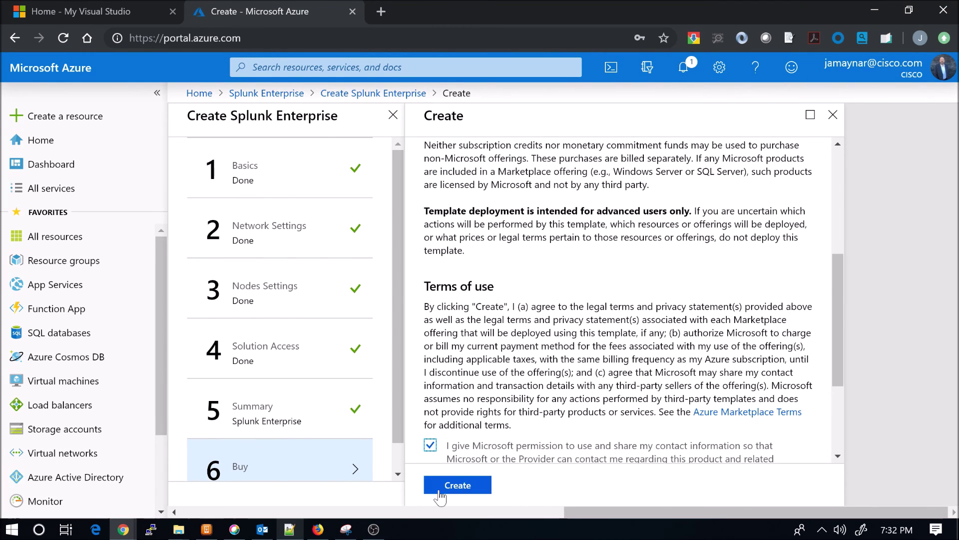
{"action": "left_click", "coordinate": [458, 485]}
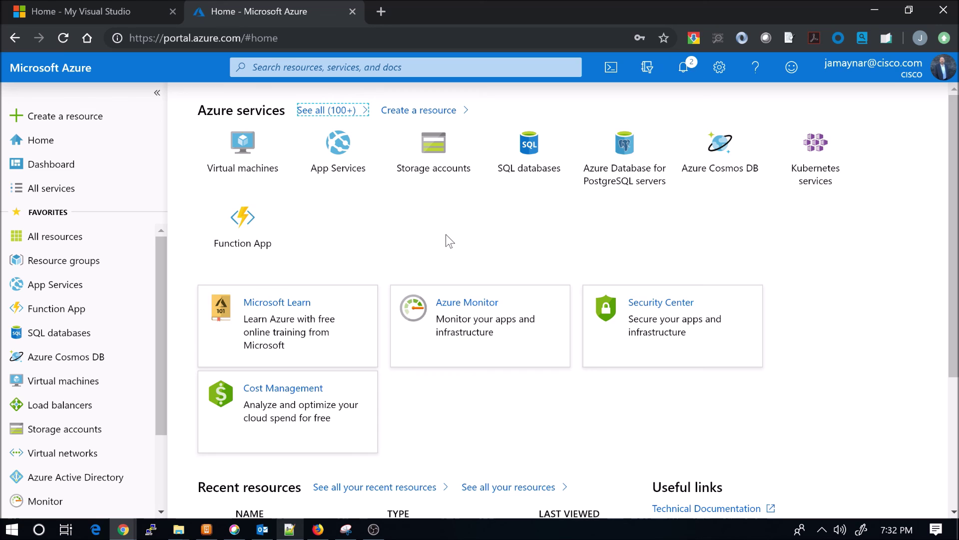
Step: List all resources in the subscription to check what the Splunk deployment has created
{"action": "left_click", "coordinate": [66, 237]}
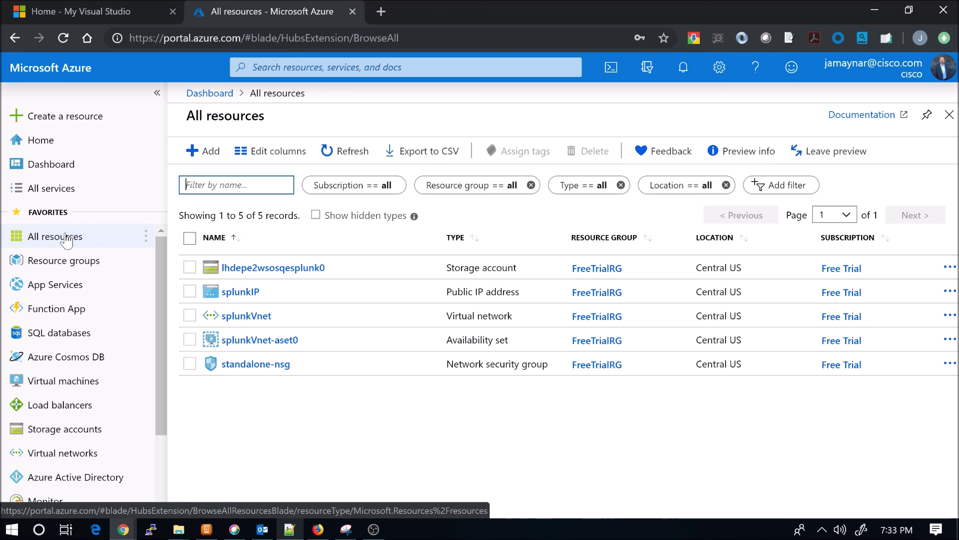
{"action": "left_click", "coordinate": [67, 240]}
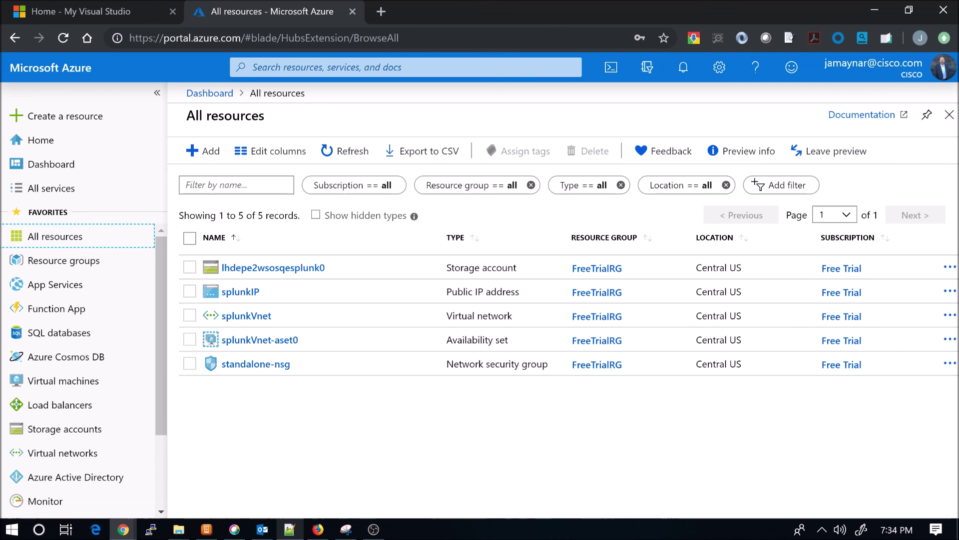